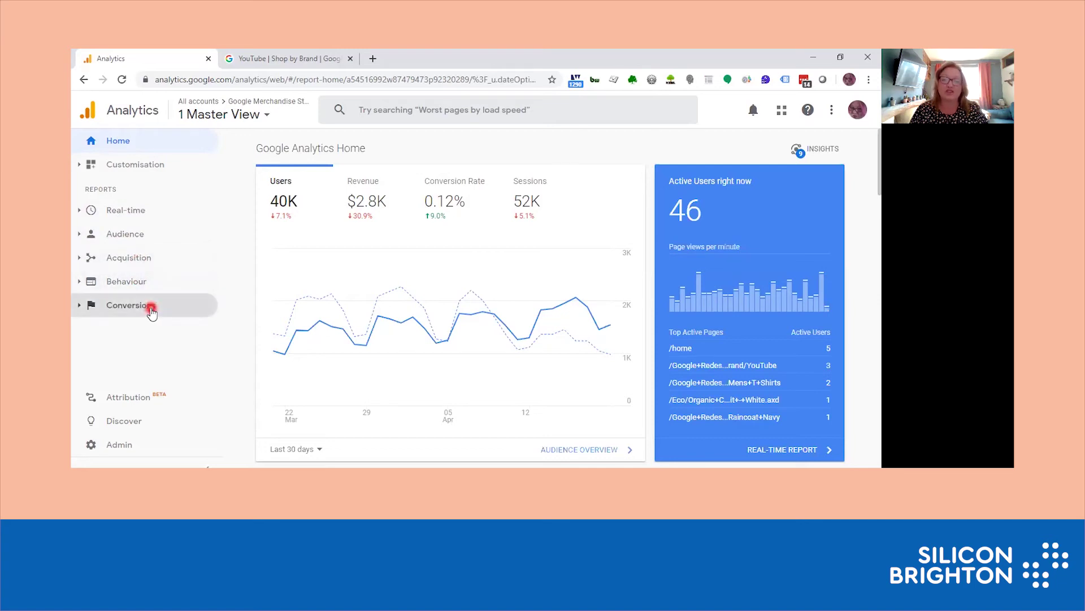
Step: View the Audience Demographics Age and Gender reports
{"action": "left_click", "coordinate": [133, 242]}
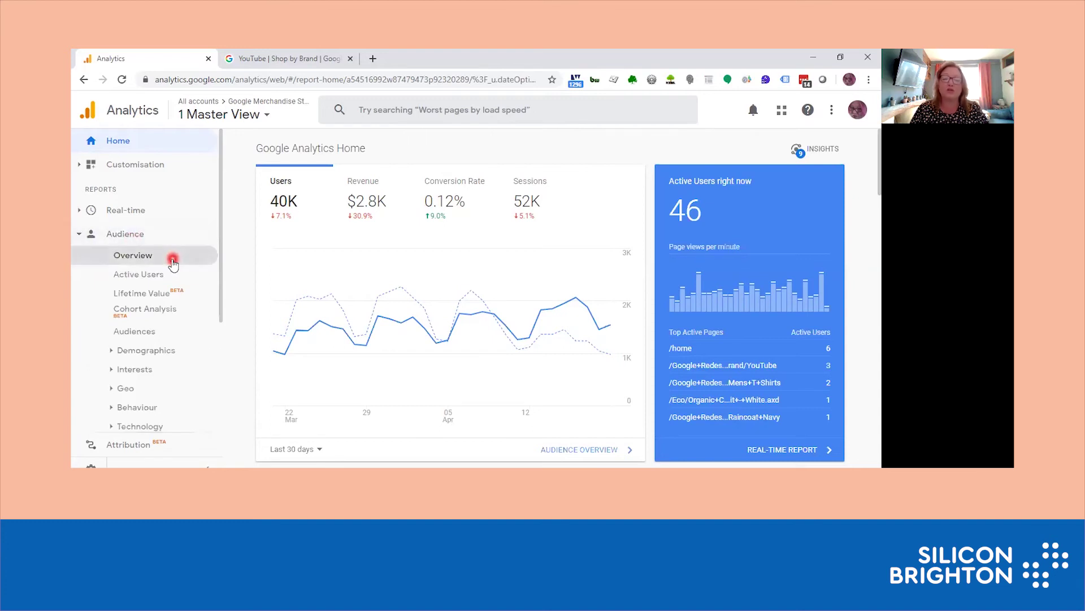
{"action": "scroll", "coordinate": [122, 243], "scroll_direction": "down", "scroll_amount": 2}
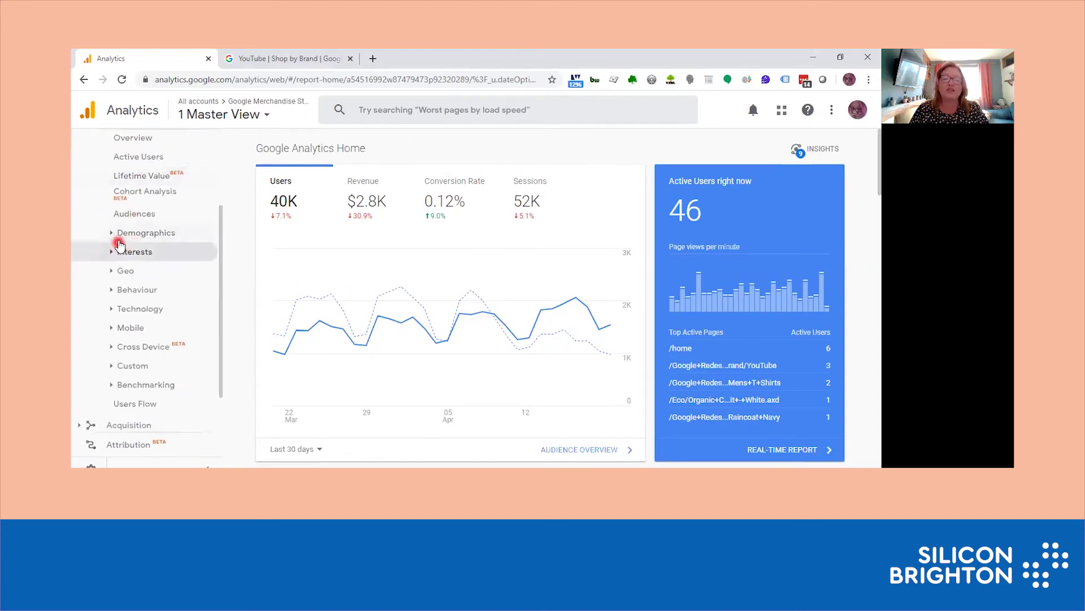
{"action": "left_click", "coordinate": [125, 242]}
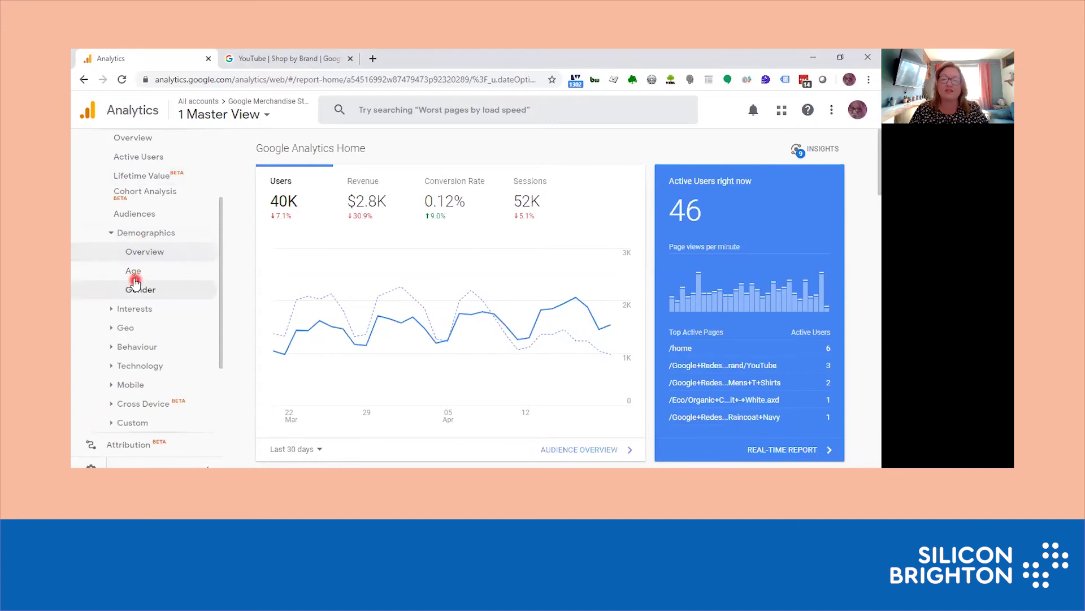
{"action": "left_click", "coordinate": [134, 275]}
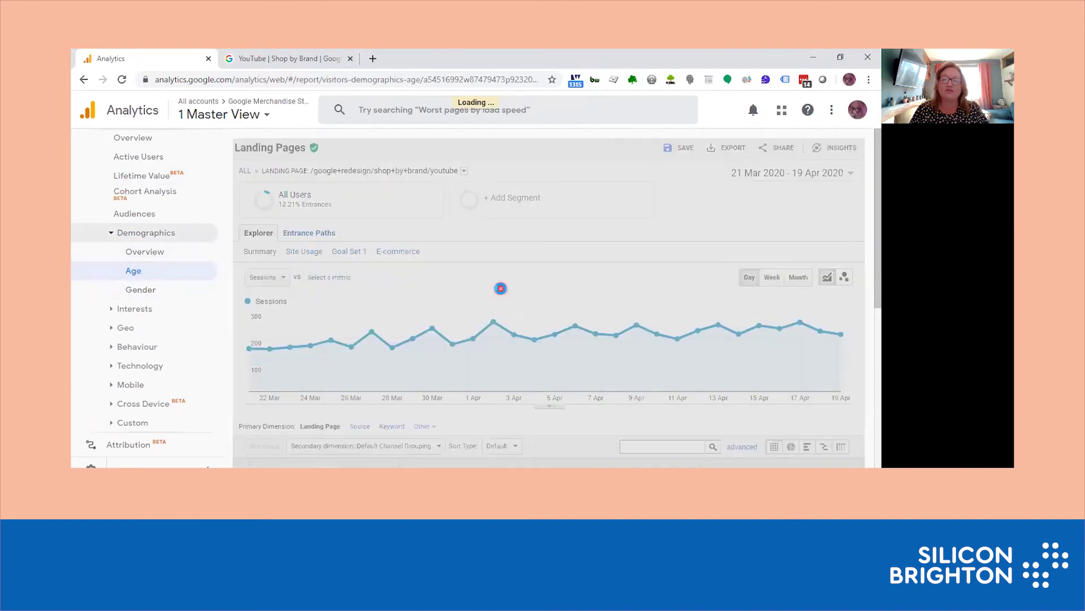
{"action": "scroll", "coordinate": [500, 288], "scroll_direction": "down", "scroll_amount": 3}
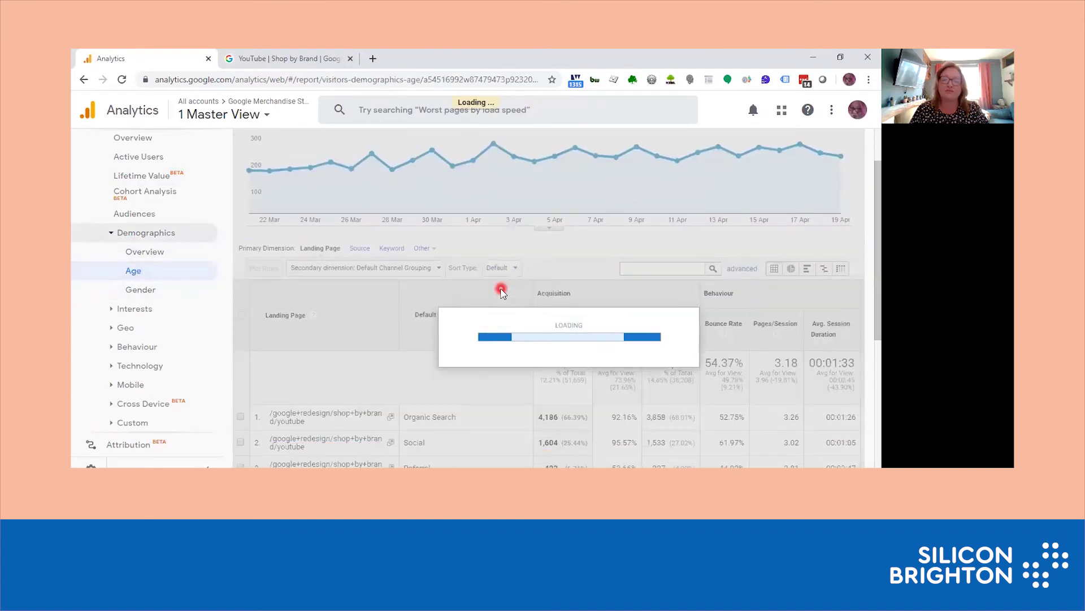
{"action": "scroll", "coordinate": [501, 287], "scroll_direction": "down", "scroll_amount": 5}
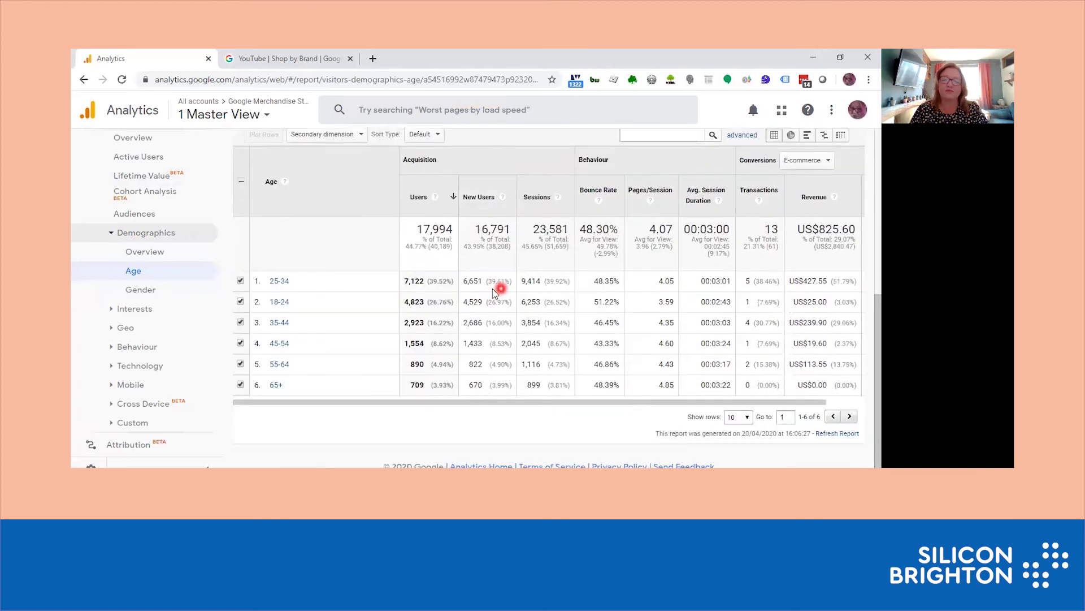
{"action": "left_click", "coordinate": [148, 291]}
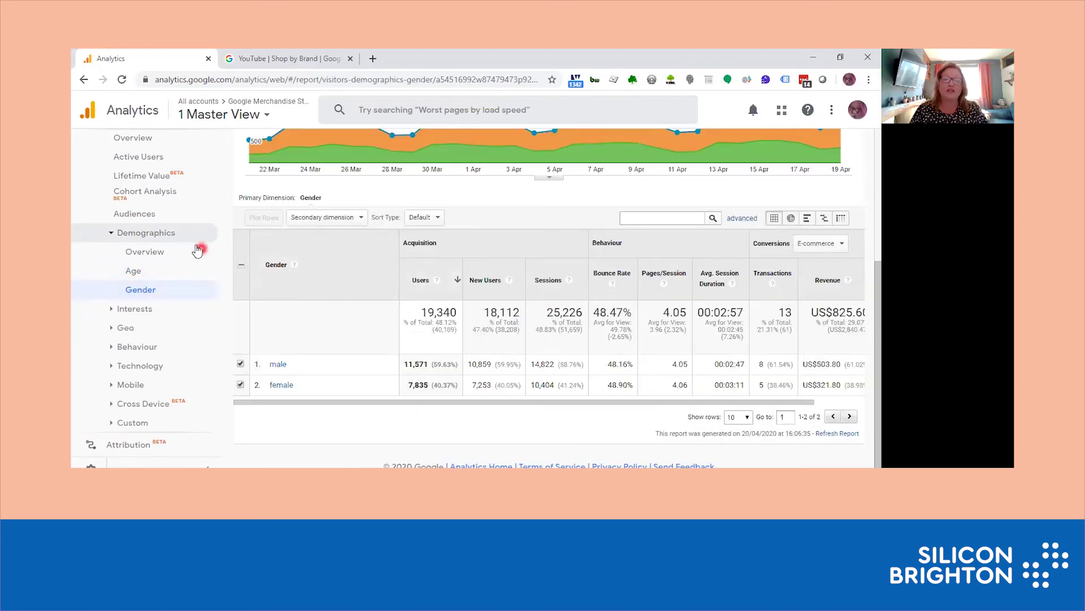
Step: Open the Geo Location report mapping 40,189 users by country
{"action": "left_click", "coordinate": [155, 234]}
{"action": "left_click", "coordinate": [139, 276]}
{"action": "scroll", "coordinate": [193, 274], "scroll_direction": "down", "scroll_amount": 1}
{"action": "left_click", "coordinate": [143, 250]}
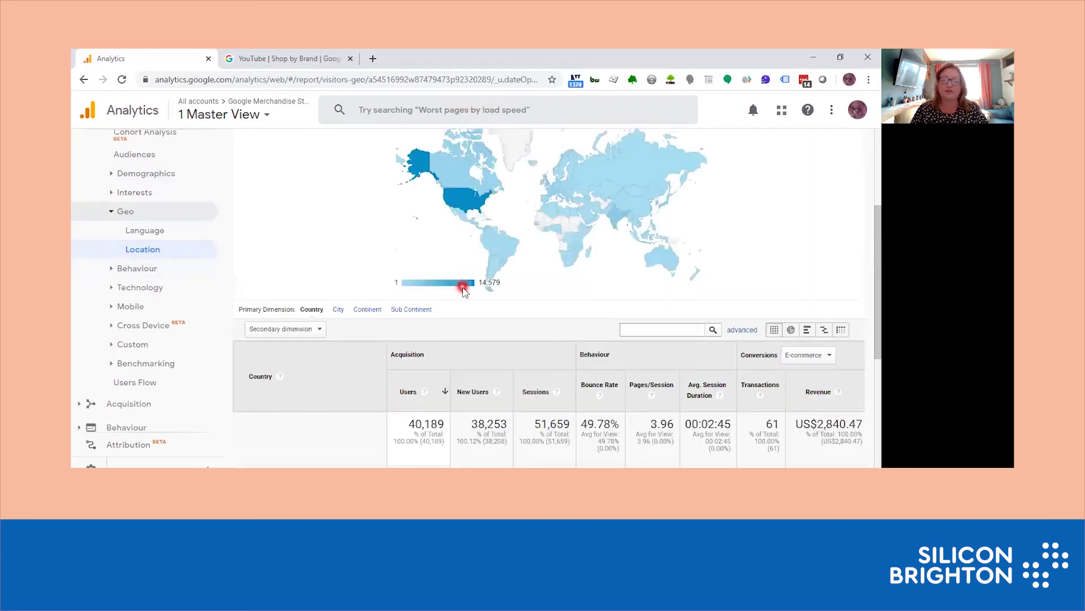
Step: Switch the Location table to City (led by (not set), New York, London), then collapse Geo and Audience
{"action": "scroll", "coordinate": [462, 285], "scroll_direction": "down", "scroll_amount": 5}
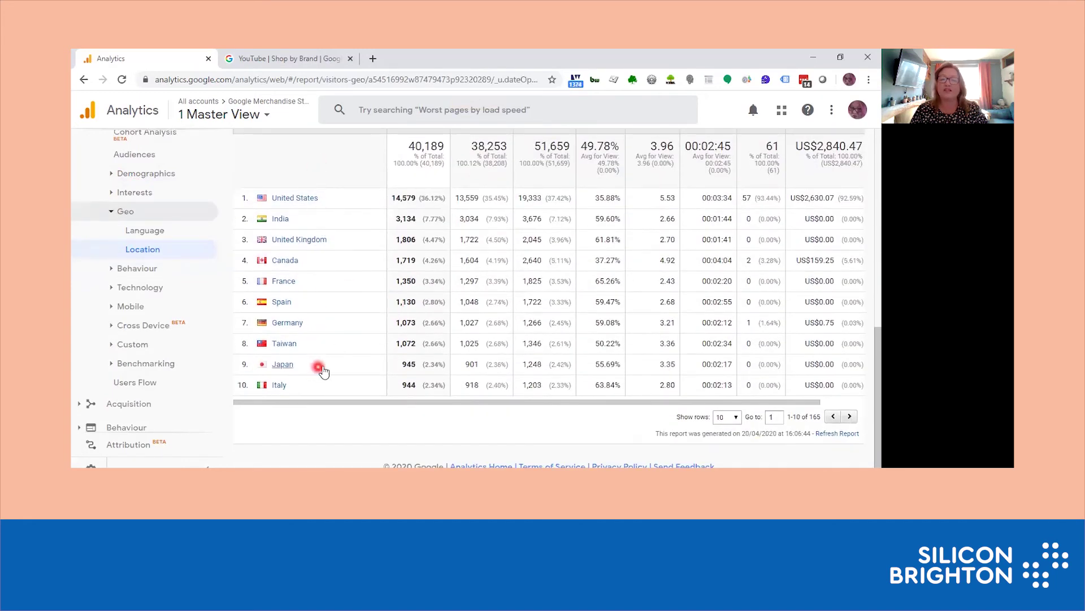
{"action": "scroll", "coordinate": [460, 325], "scroll_direction": "up", "scroll_amount": 3}
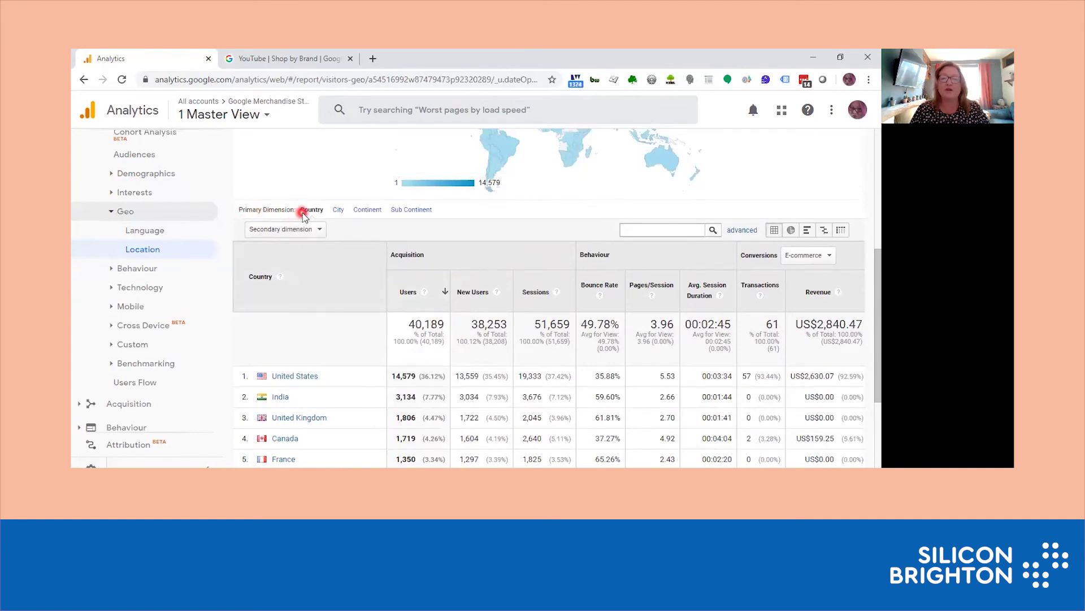
{"action": "left_click", "coordinate": [339, 212]}
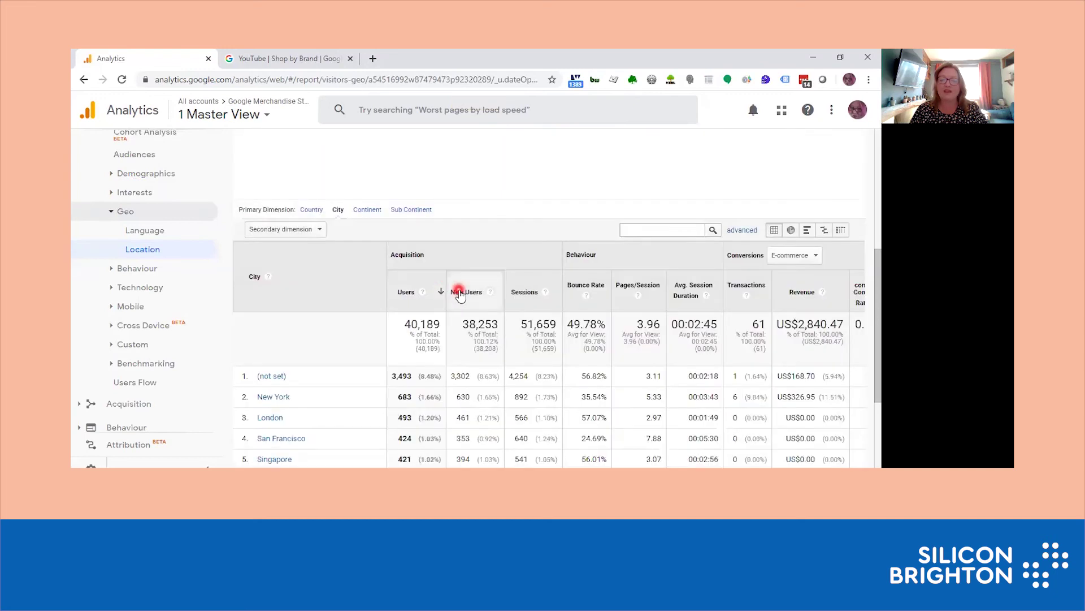
{"action": "scroll", "coordinate": [460, 293], "scroll_direction": "down", "scroll_amount": 3}
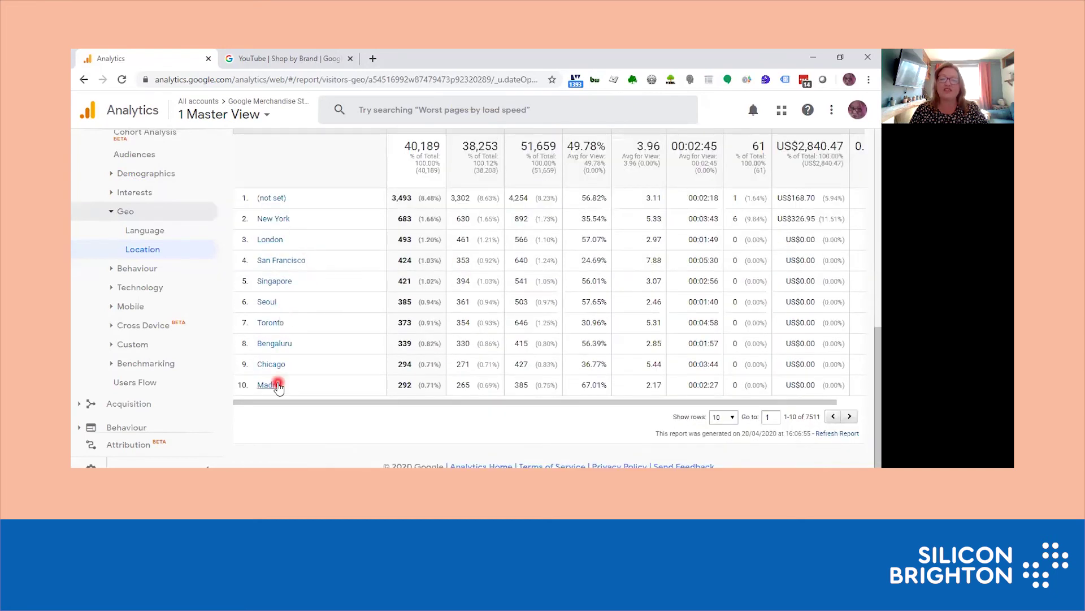
{"action": "left_click", "coordinate": [144, 212]}
{"action": "scroll", "coordinate": [144, 215], "scroll_direction": "up", "scroll_amount": 3}
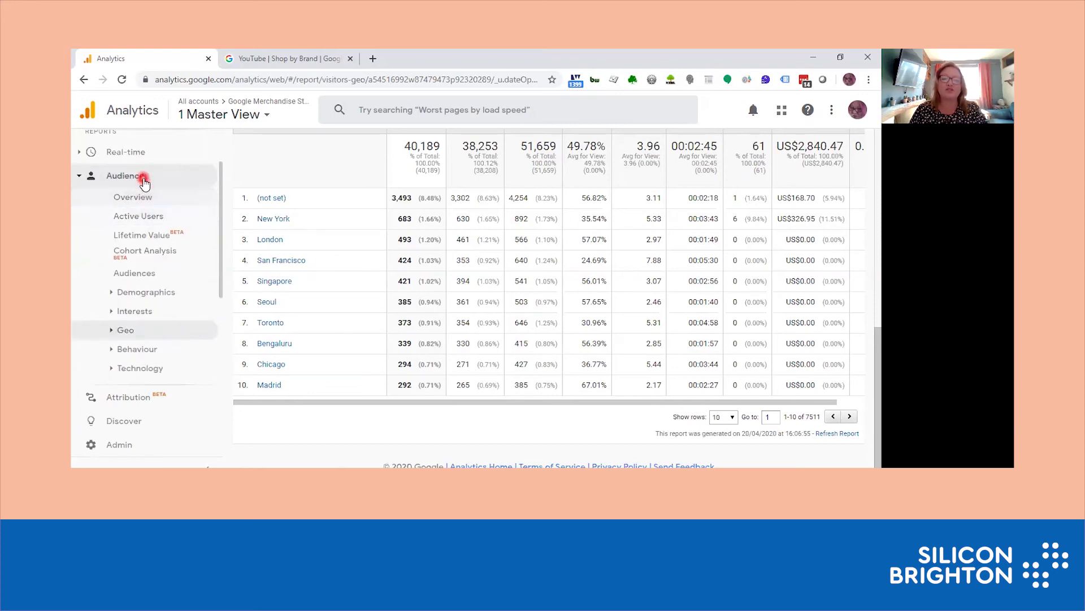
{"action": "left_click", "coordinate": [144, 182]}
Step: Open Acquisition > All Traffic > Channels, showing Organic Search leading with 24,682 users
{"action": "left_click", "coordinate": [146, 261]}
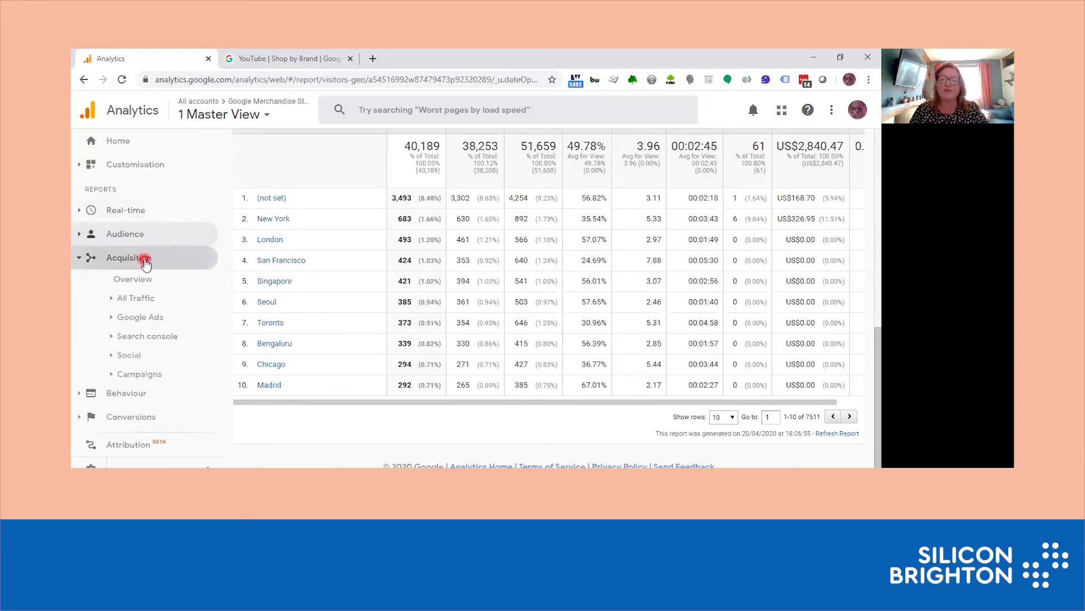
{"action": "left_click", "coordinate": [213, 230]}
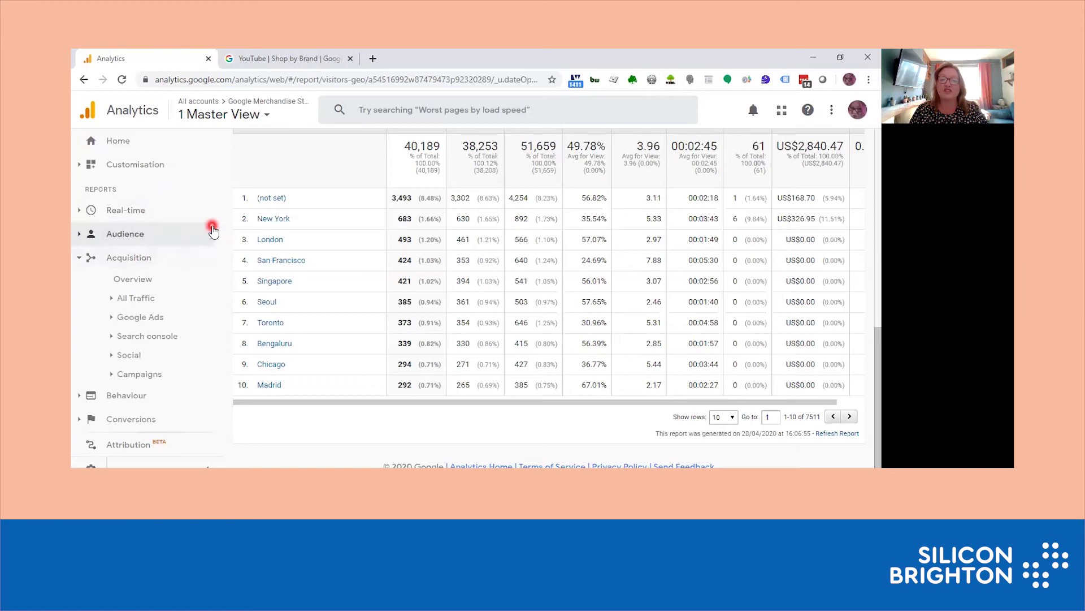
{"action": "left_click", "coordinate": [160, 300]}
{"action": "left_click", "coordinate": [160, 320]}
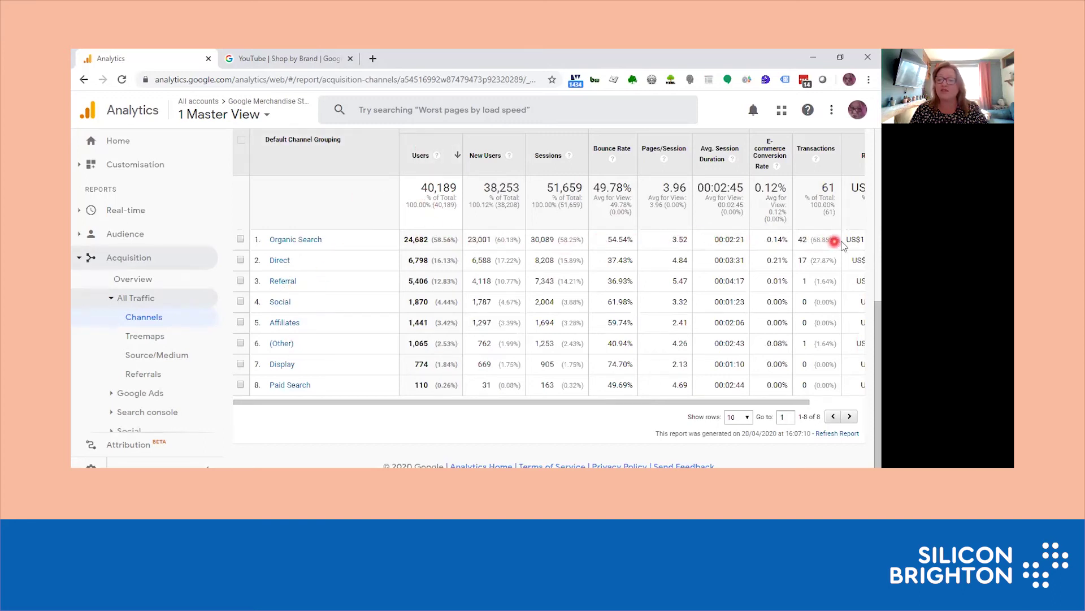
{"action": "left_click", "coordinate": [139, 260]}
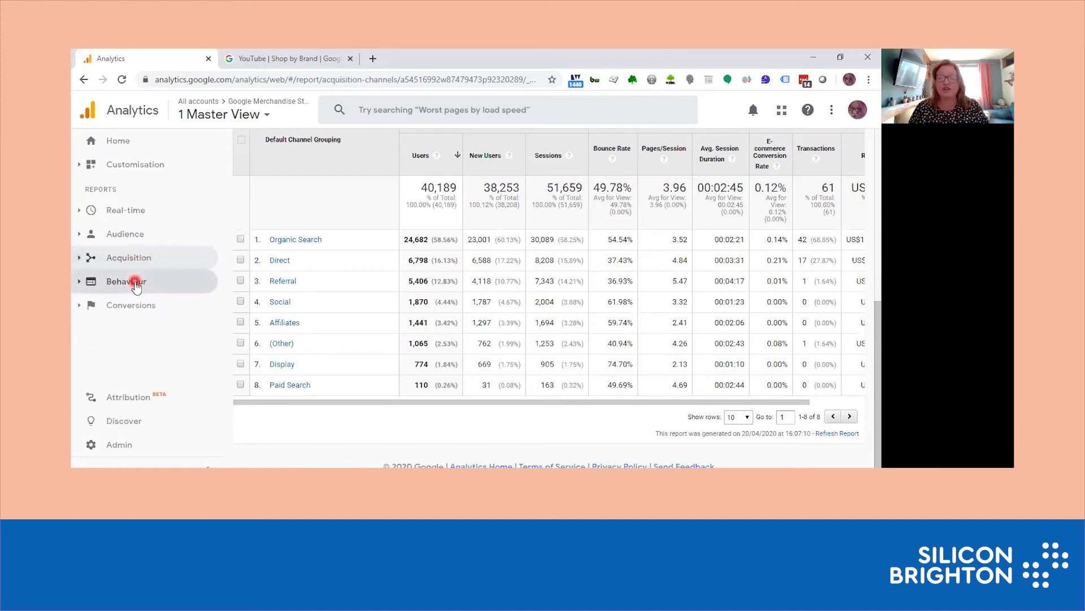
Step: Go to Behaviour > Site Content > Landing Pages
{"action": "left_click", "coordinate": [138, 282]}
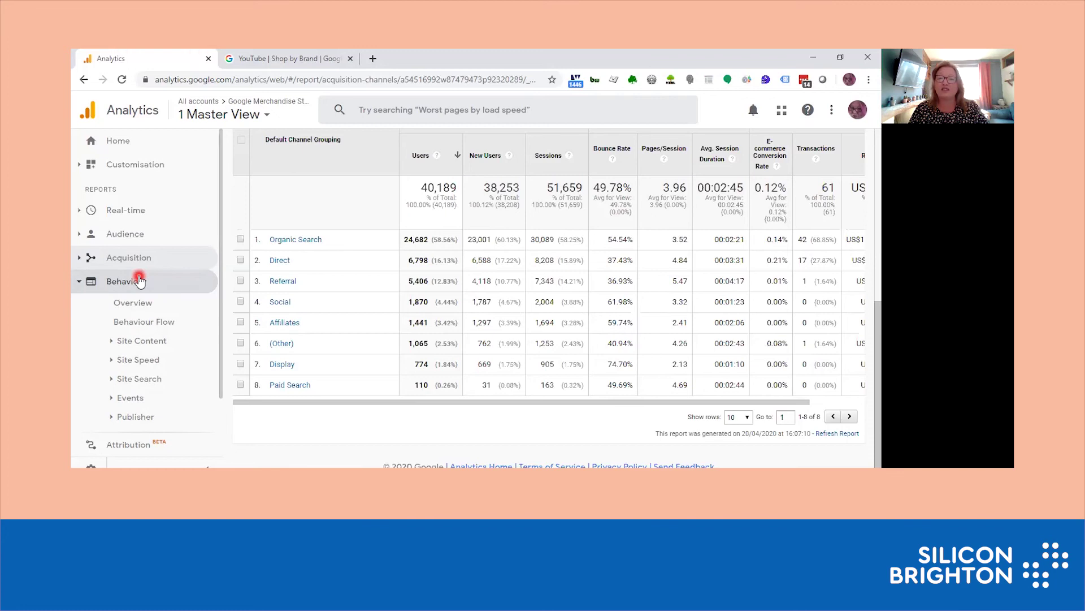
{"action": "scroll", "coordinate": [138, 283], "scroll_direction": "down", "scroll_amount": 1}
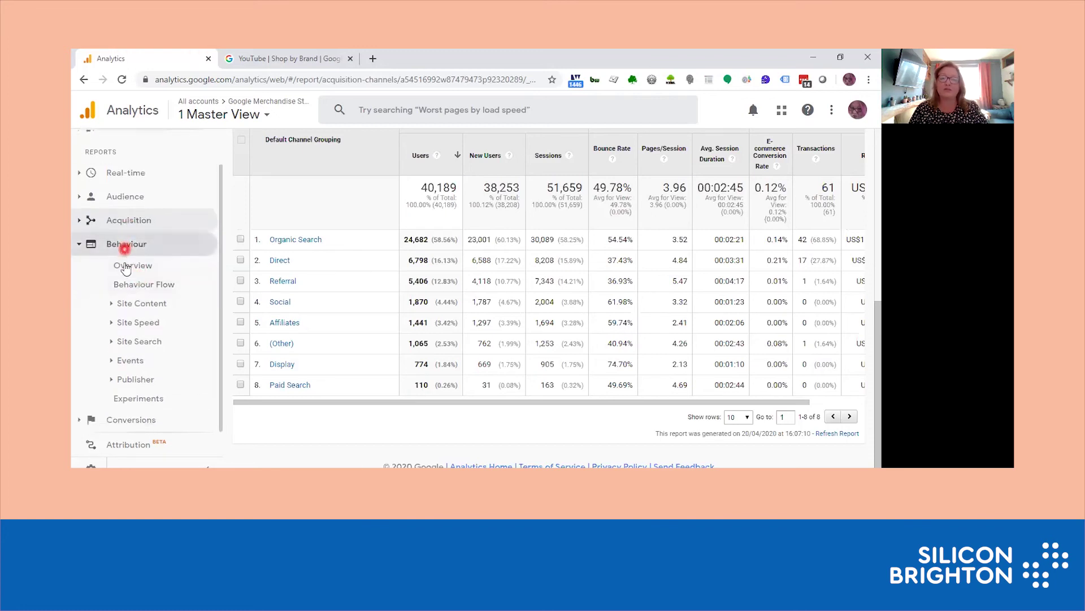
{"action": "left_click", "coordinate": [127, 303]}
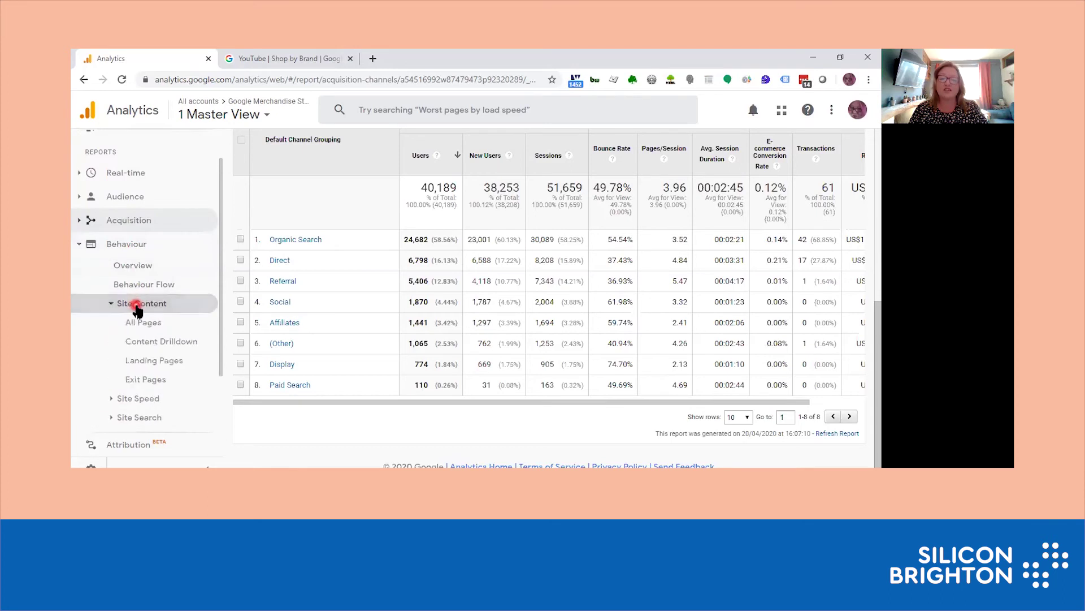
{"action": "left_click", "coordinate": [140, 363]}
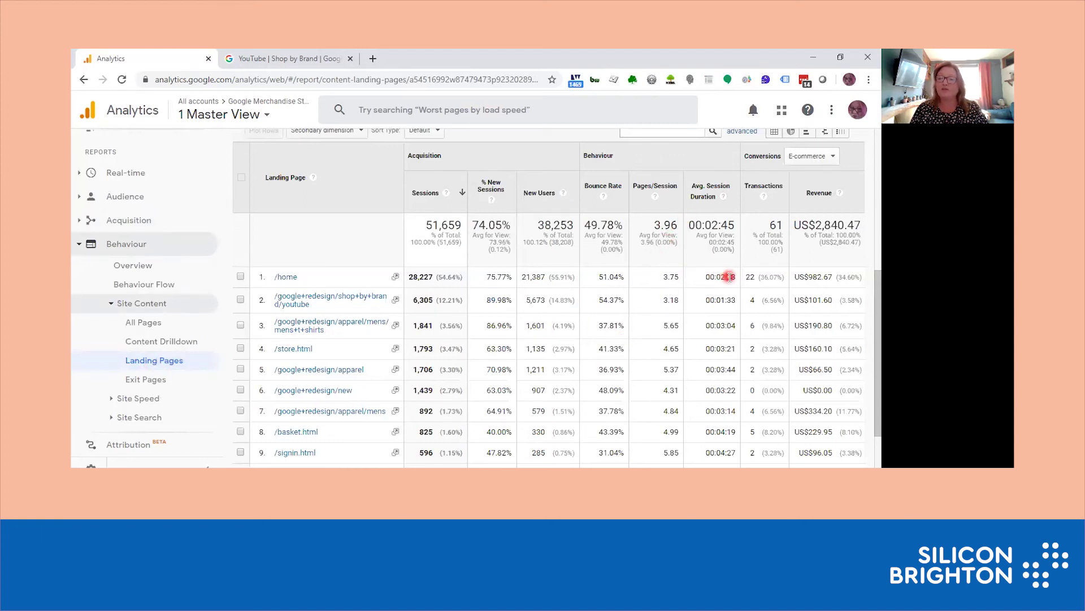
{"action": "scroll", "coordinate": [729, 276], "scroll_direction": "up", "scroll_amount": 1}
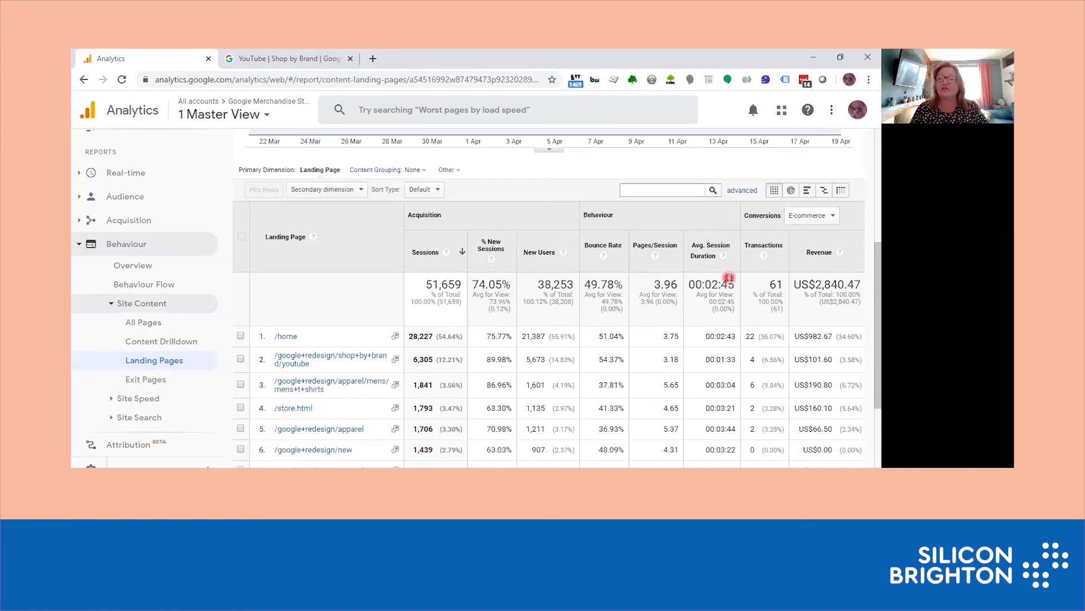
{"action": "scroll", "coordinate": [729, 277], "scroll_direction": "up", "scroll_amount": 4}
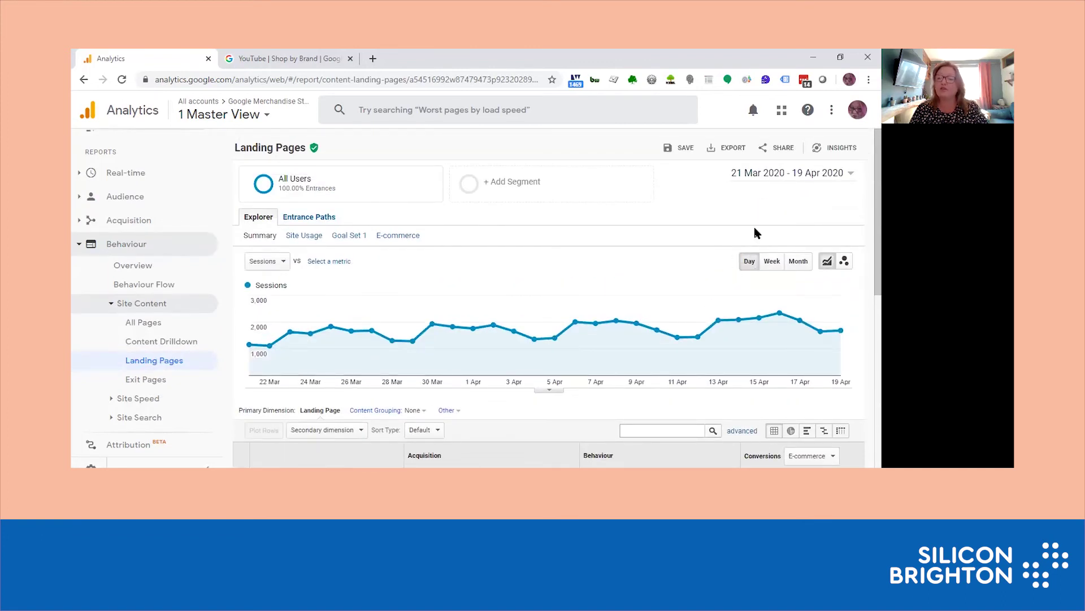
Step: Set the report's date range to 1 Mar 2020 – 31 Mar 2020
{"action": "left_click", "coordinate": [851, 174]}
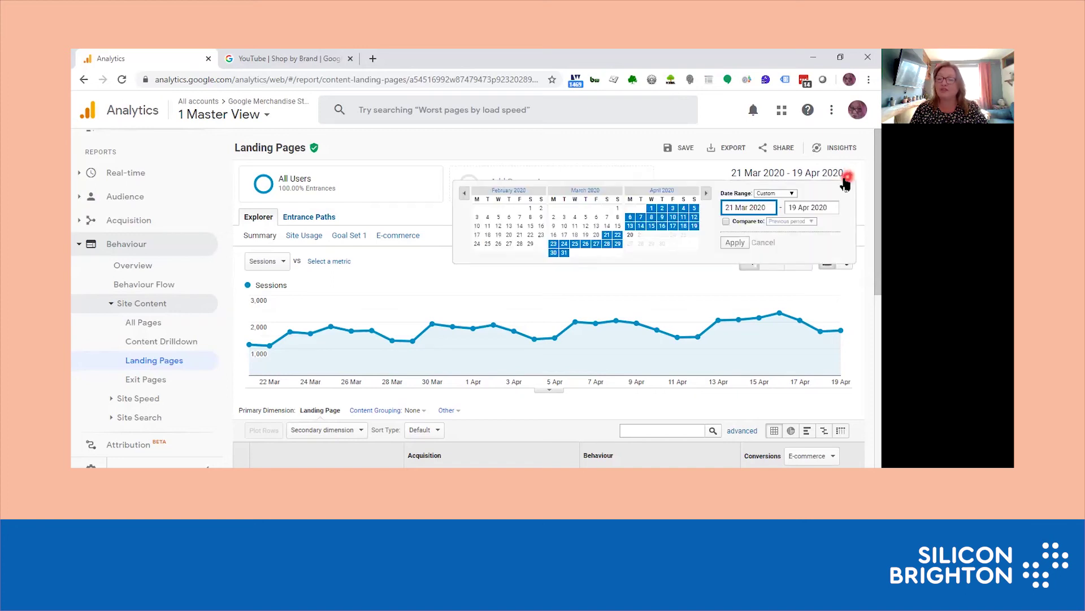
{"action": "left_click", "coordinate": [579, 191]}
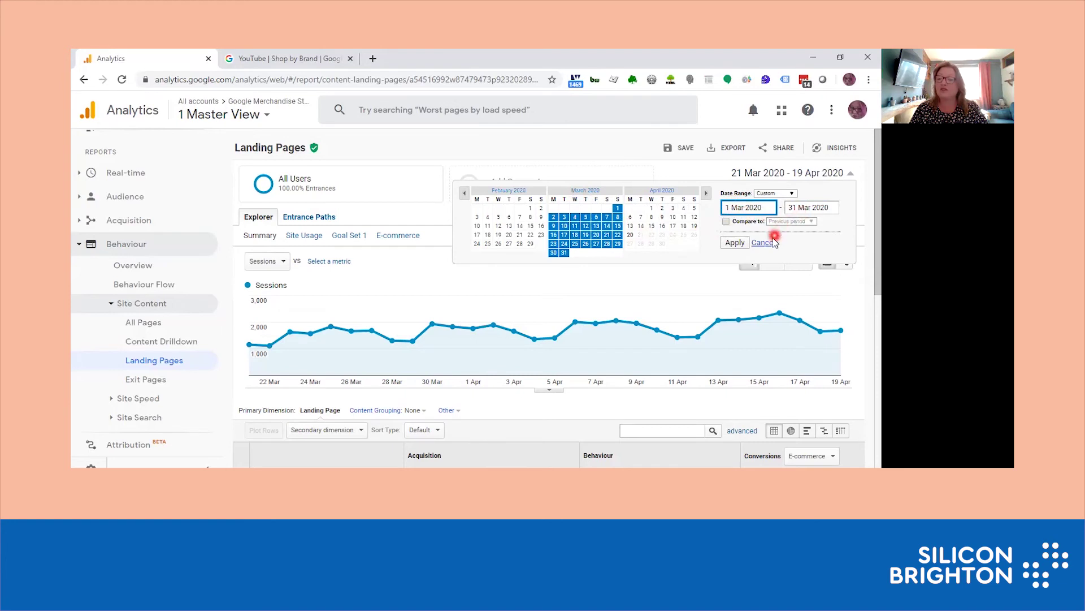
{"action": "left_click", "coordinate": [735, 243]}
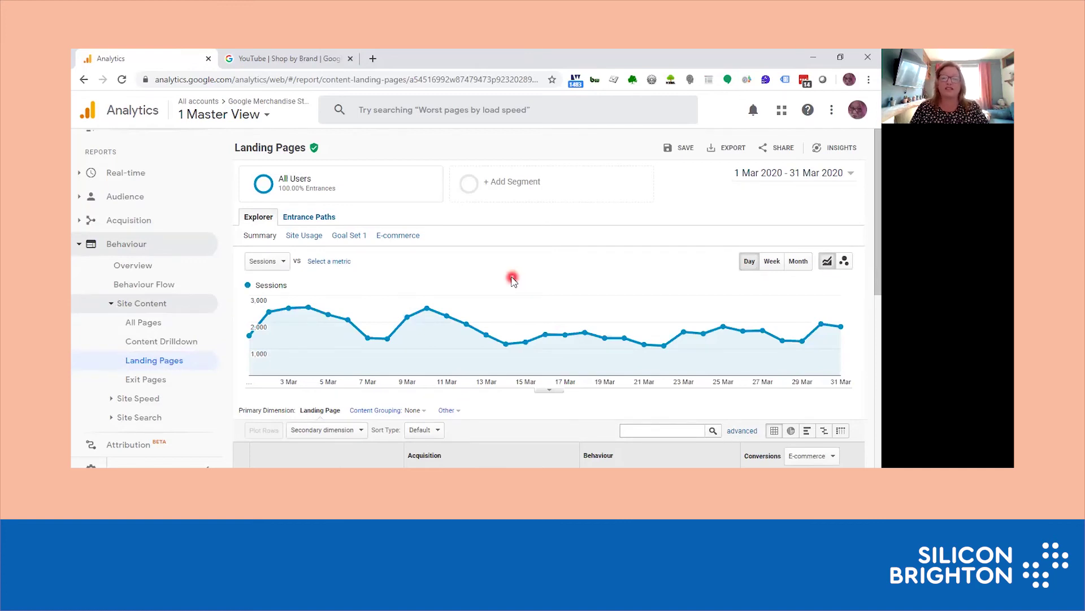
{"action": "scroll", "coordinate": [512, 281], "scroll_direction": "down", "scroll_amount": 5}
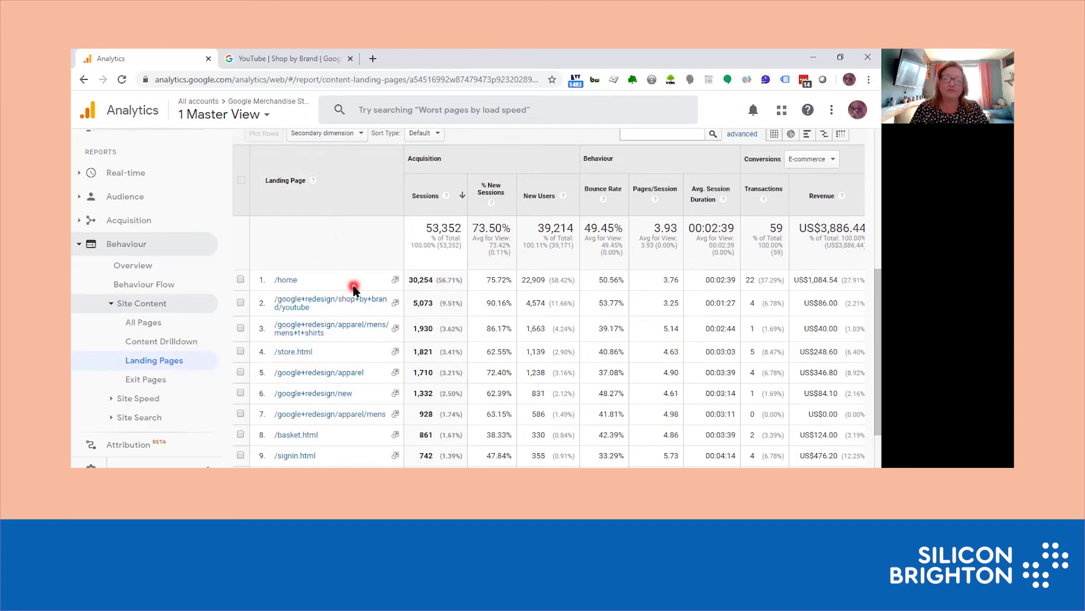
{"action": "scroll", "coordinate": [352, 290], "scroll_direction": "down", "scroll_amount": 1}
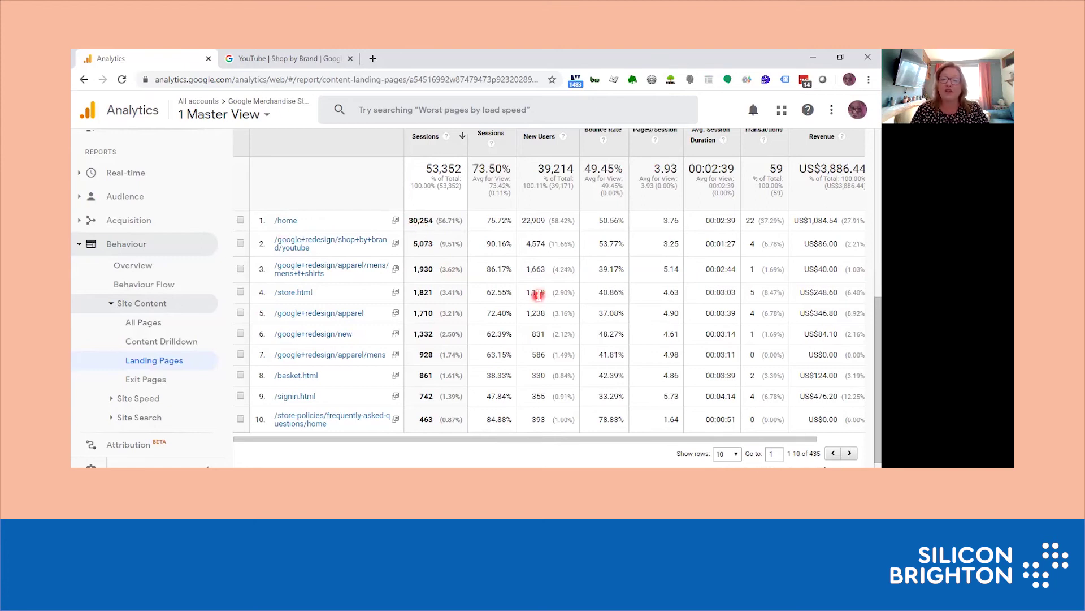
{"action": "scroll", "coordinate": [537, 294], "scroll_direction": "up", "scroll_amount": 1}
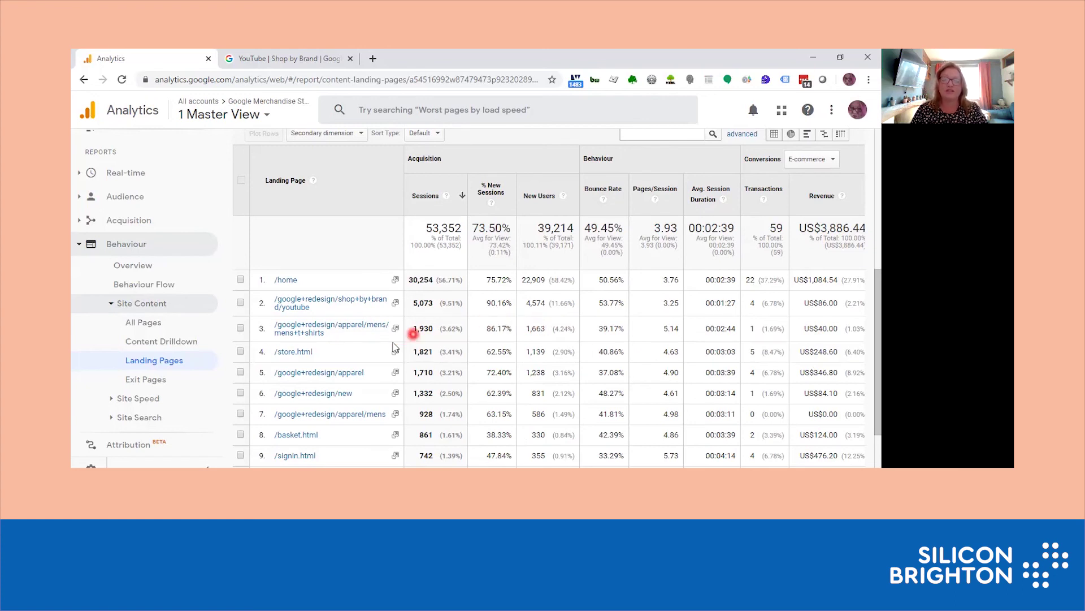
Step: Drill into the YouTube brand landing page and add Default Channel Grouping as secondary dimension
{"action": "left_click", "coordinate": [313, 302]}
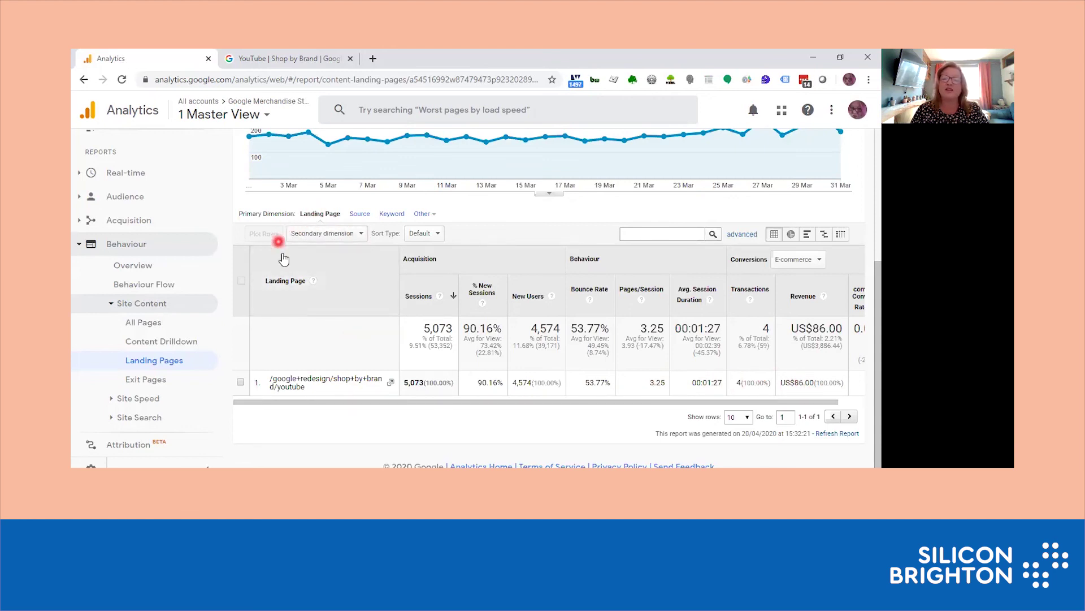
{"action": "left_click", "coordinate": [362, 239]}
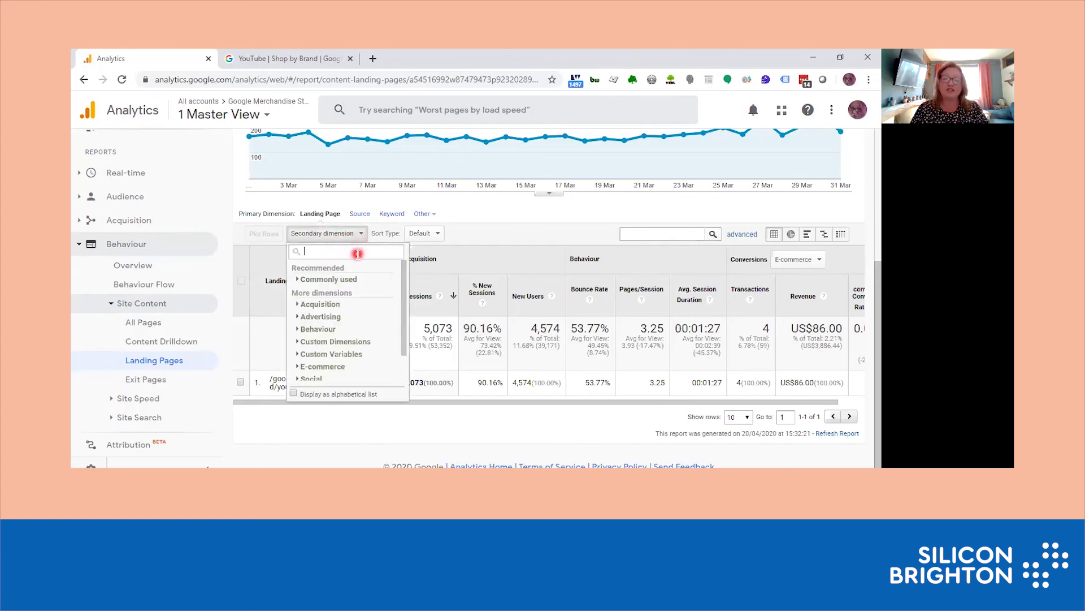
{"action": "type", "text": "channel"}
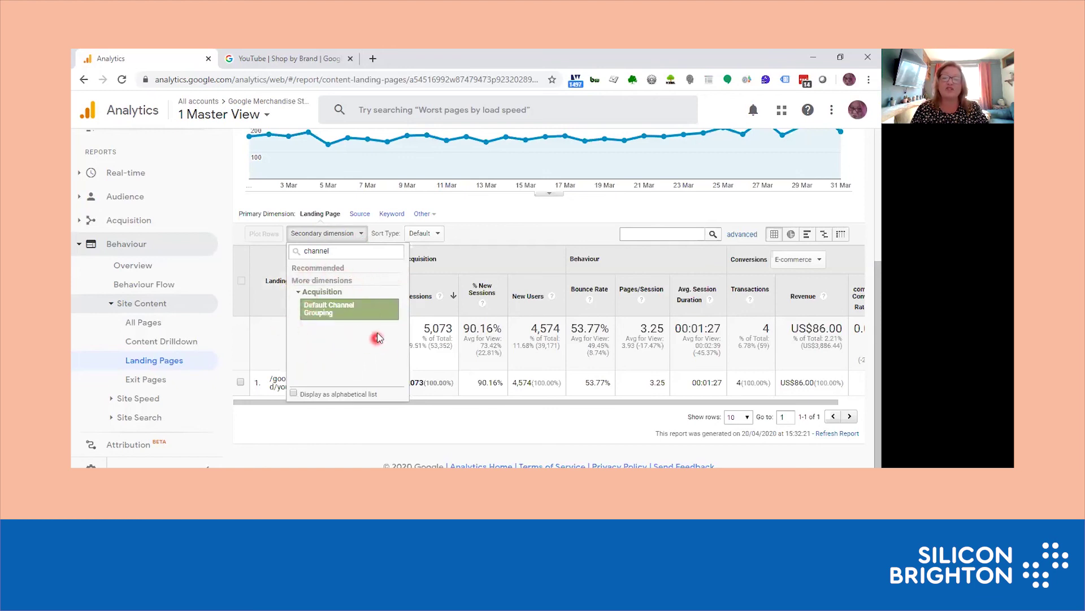
{"action": "left_click", "coordinate": [323, 311]}
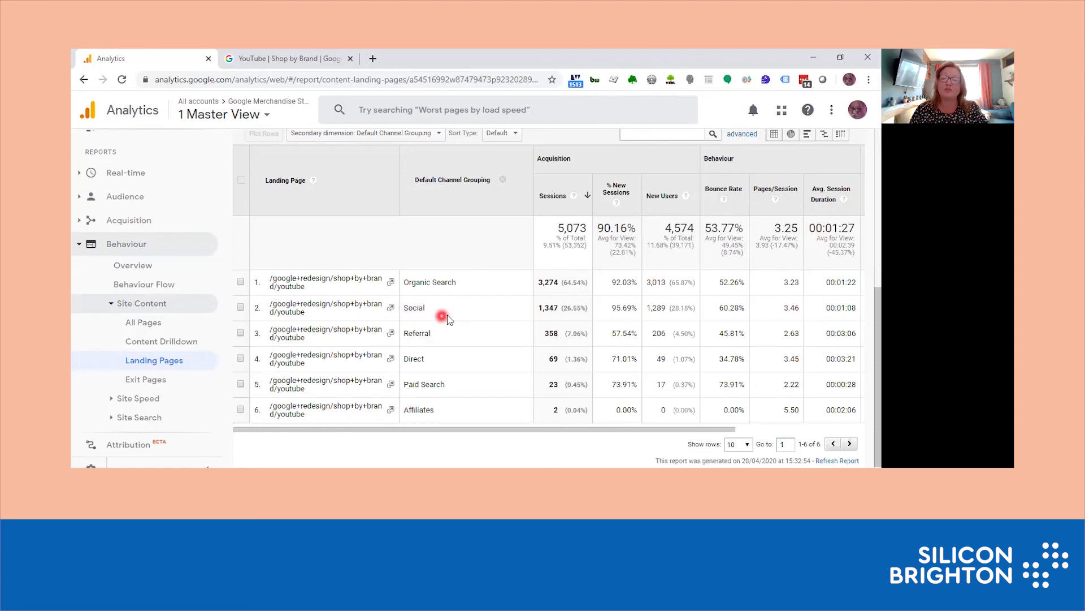
{"action": "left_click_drag", "start_coordinate": [628, 309], "coordinate": [617, 310]}
{"action": "left_click", "coordinate": [616, 309]}
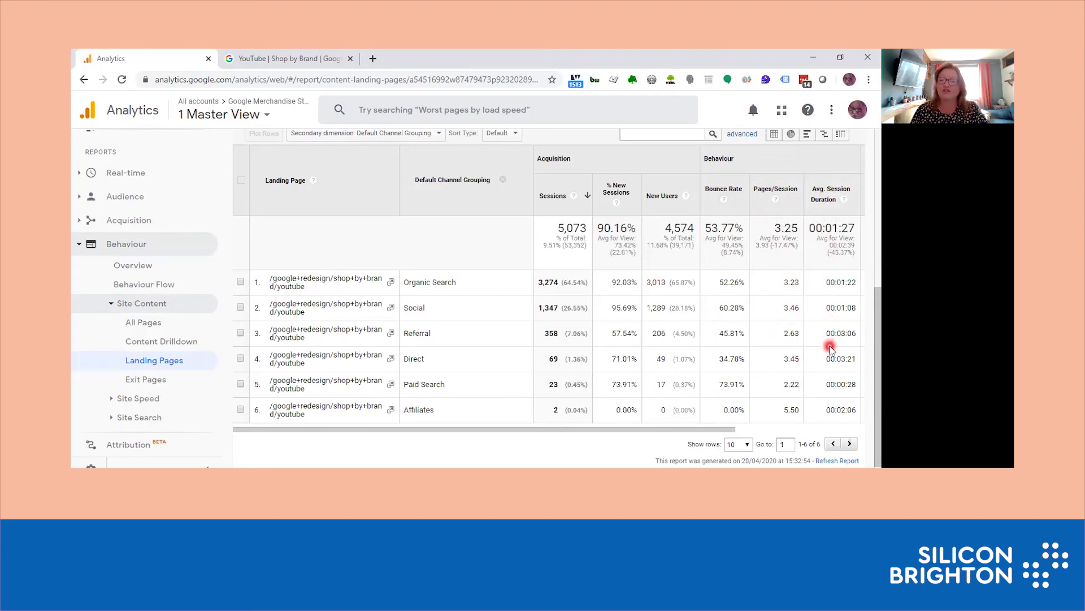
{"action": "left_click", "coordinate": [588, 195]}
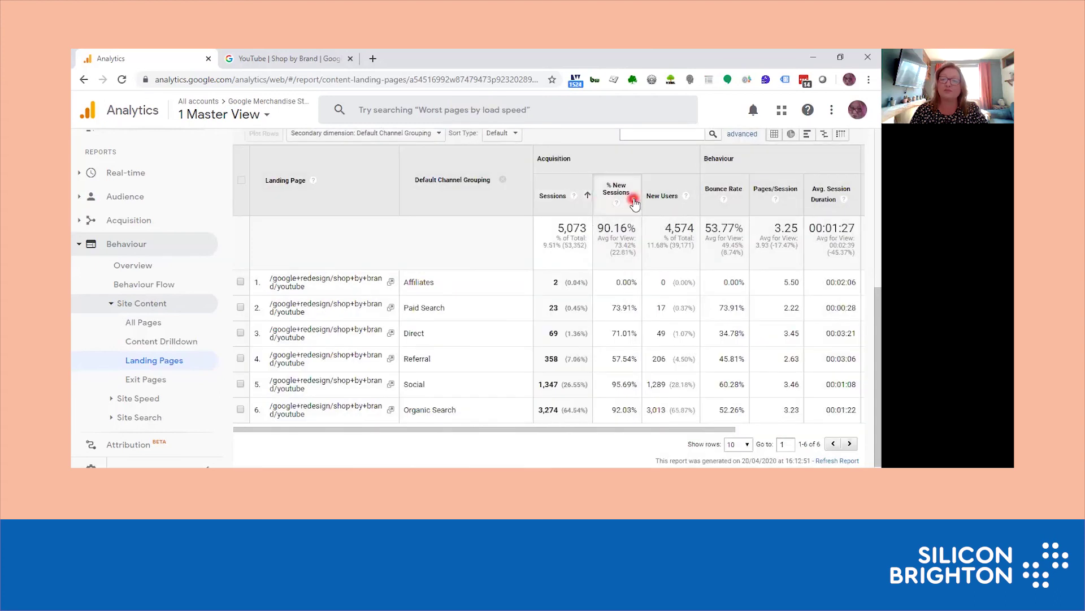
{"action": "left_click", "coordinate": [640, 202]}
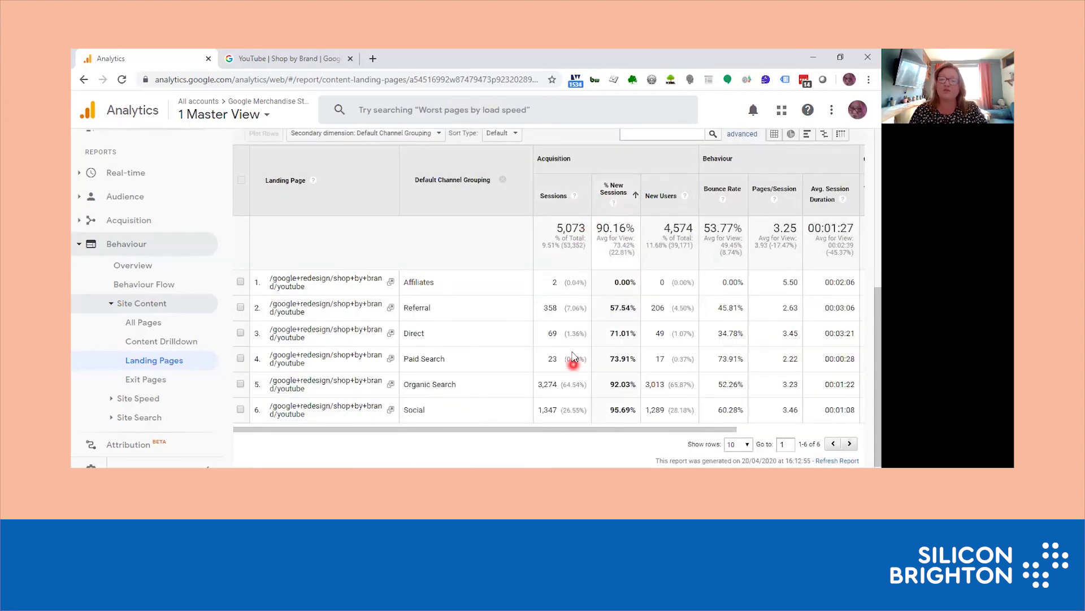
{"action": "left_click", "coordinate": [579, 192]}
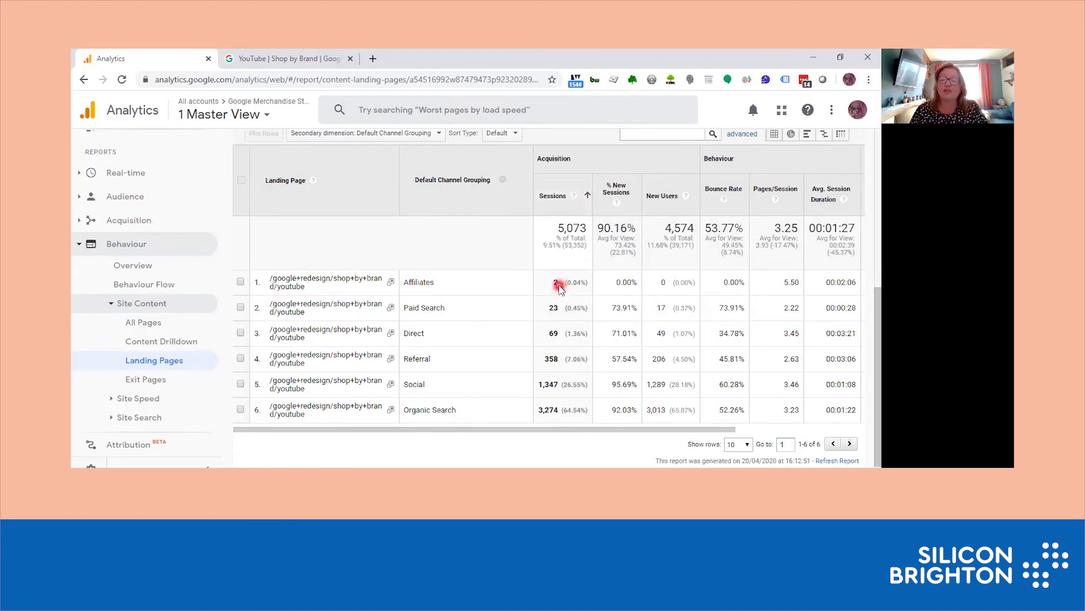
{"action": "left_click", "coordinate": [588, 197]}
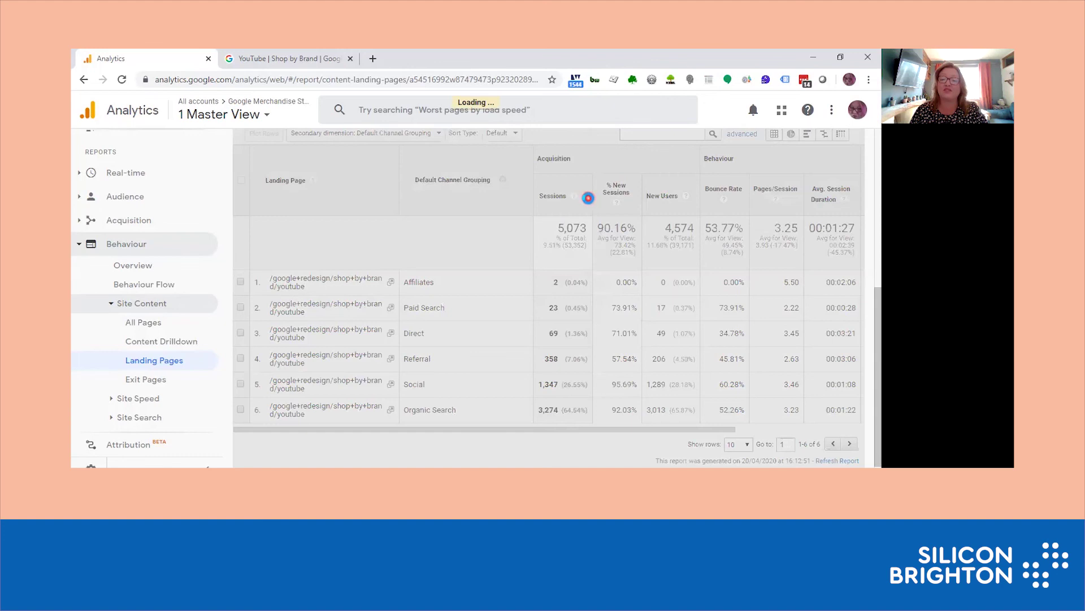
{"action": "scroll", "coordinate": [531, 259], "scroll_direction": "down", "scroll_amount": 1}
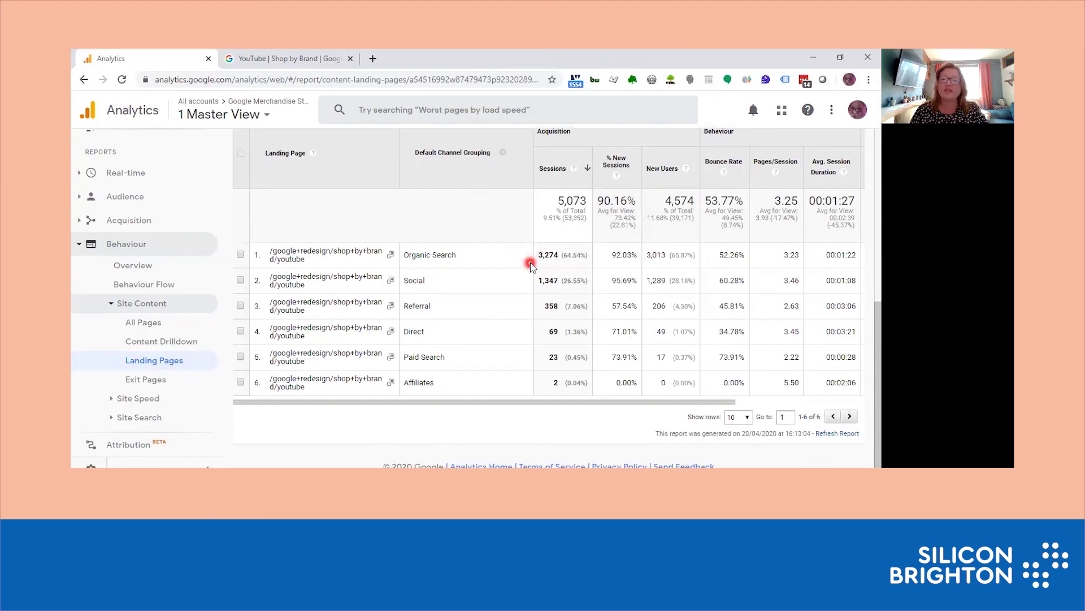
{"action": "scroll", "coordinate": [531, 264], "scroll_direction": "up", "scroll_amount": 1}
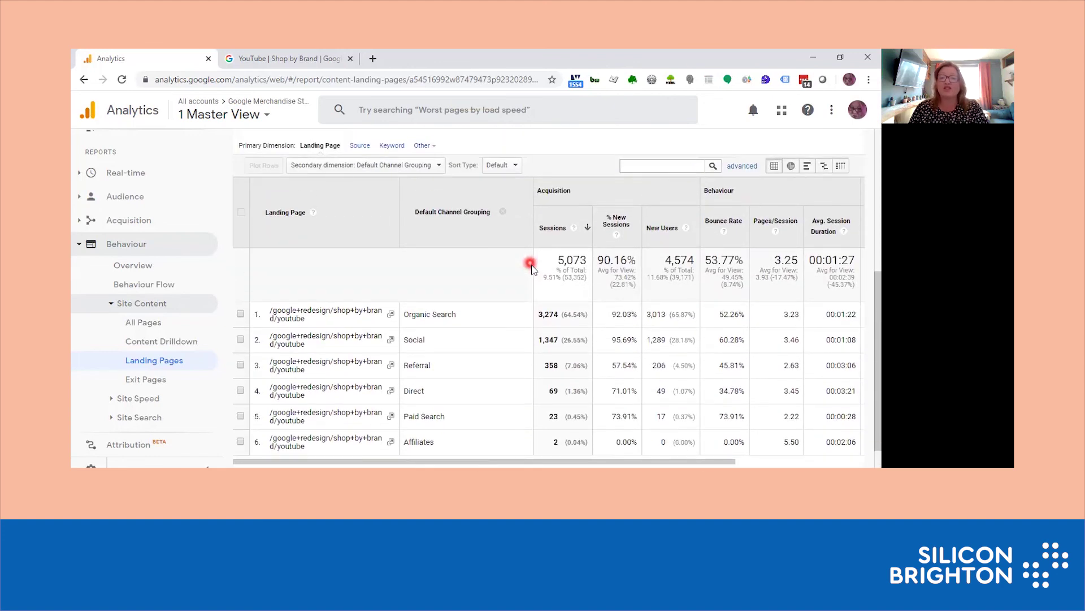